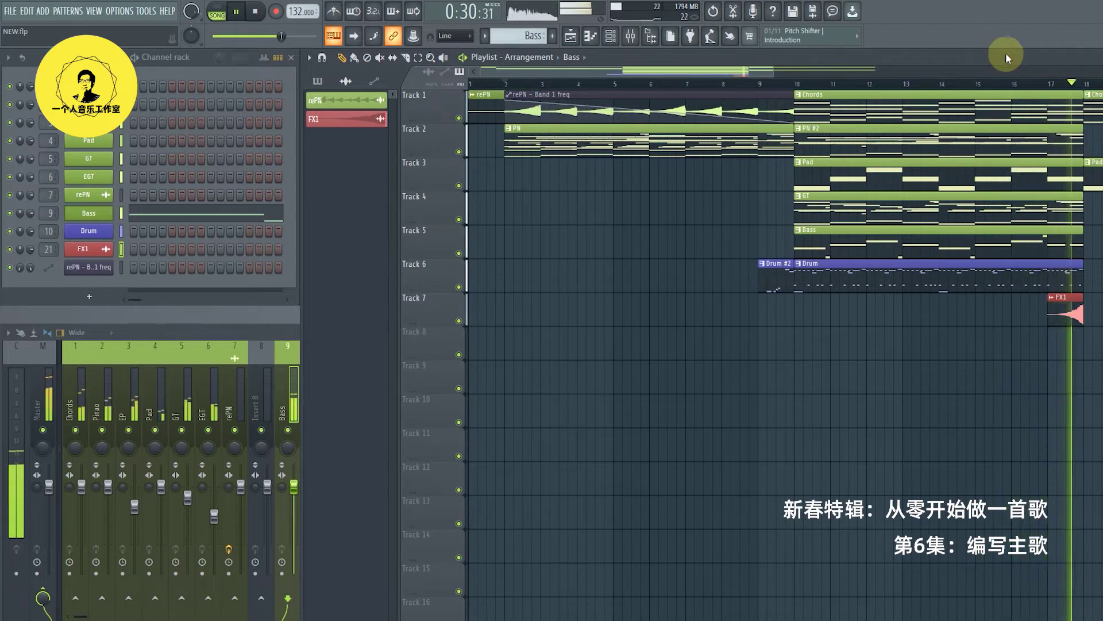
Close the EGT guitar instrument, place its Pattern 9 clip on Track 8 at bar 18 and play it back
key(space)
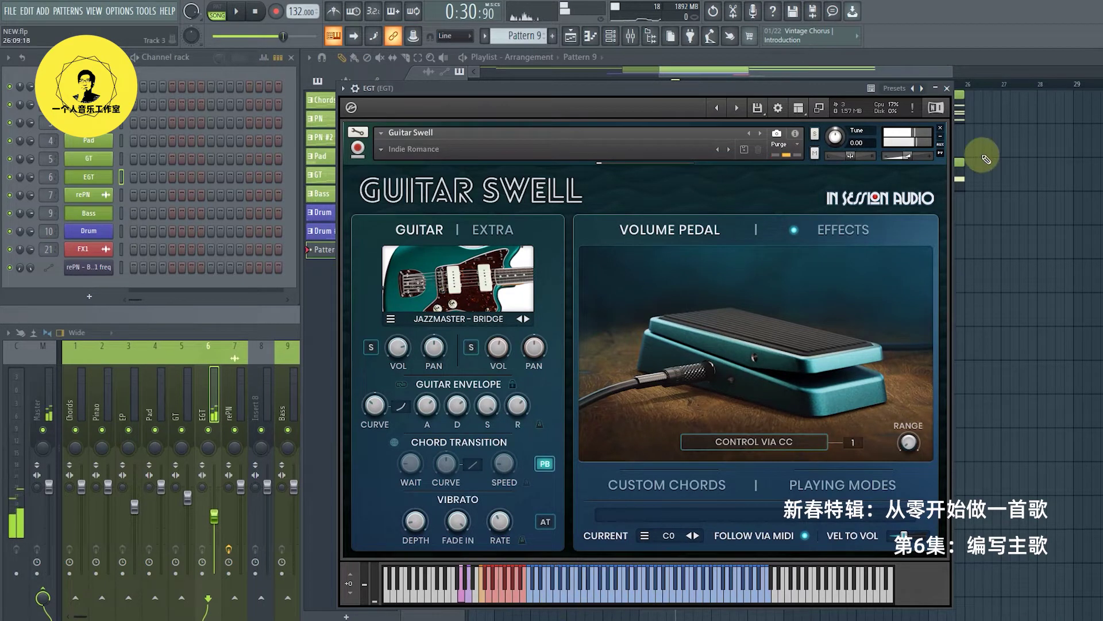
click(947, 90)
click(705, 350)
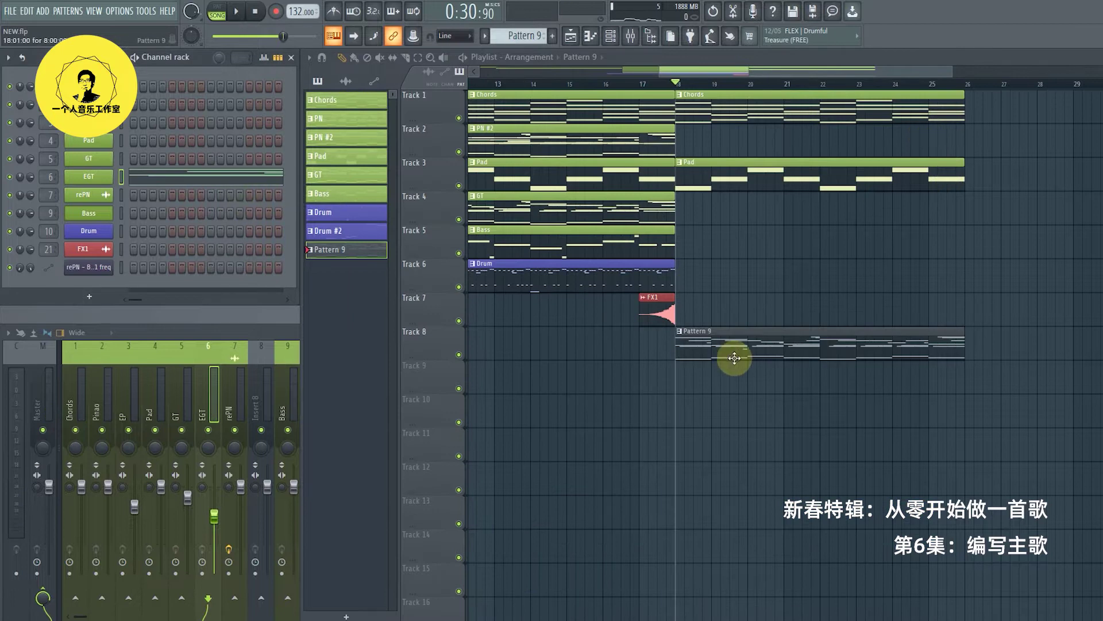
key(space)
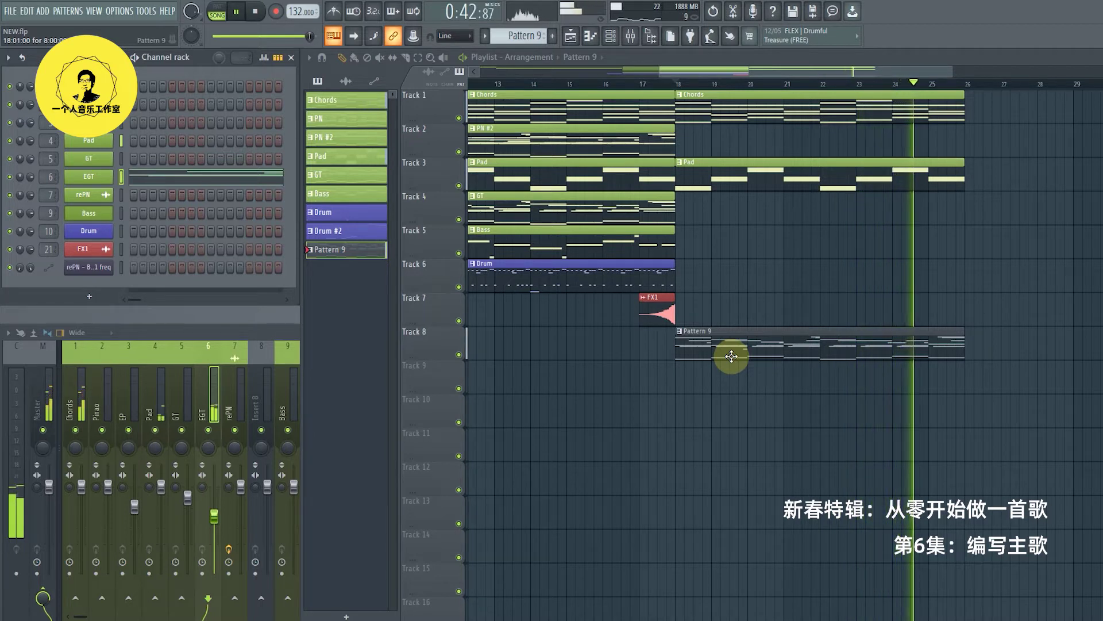
key(space)
Create a new pattern on Track 4 at bar 18 for the GT acoustic guitar and open the GT channel's piano roll
key(F4)
click(80, 162)
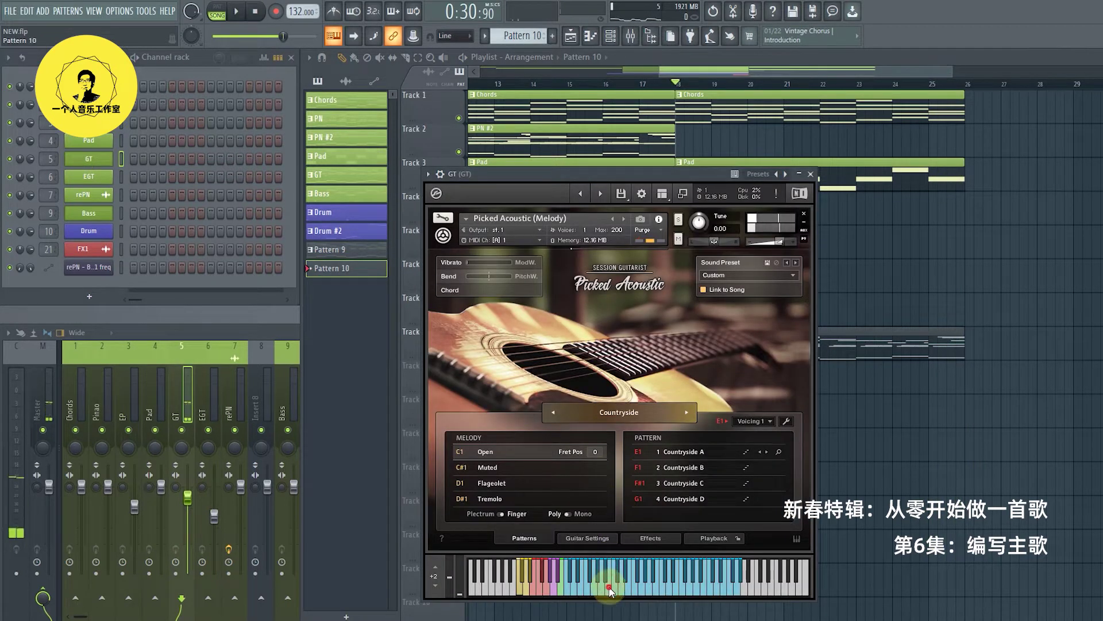
right_click(92, 159)
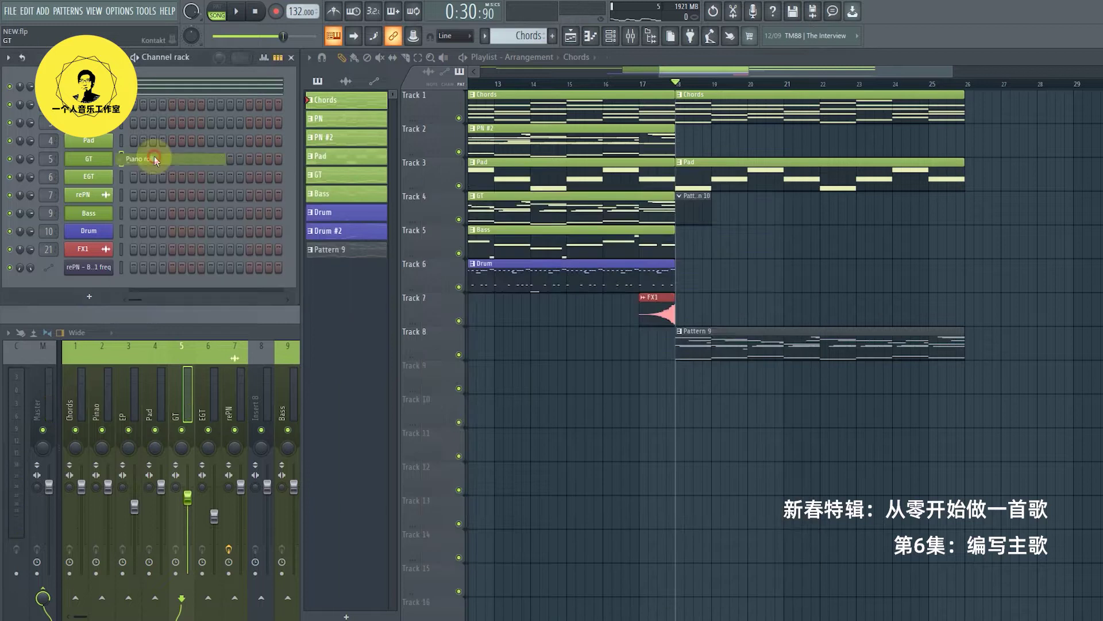
click(205, 204)
Enter the guitar notes D#4, D5 and A#4 in bar 1, and F4 and F5 in bar 2
key(space)
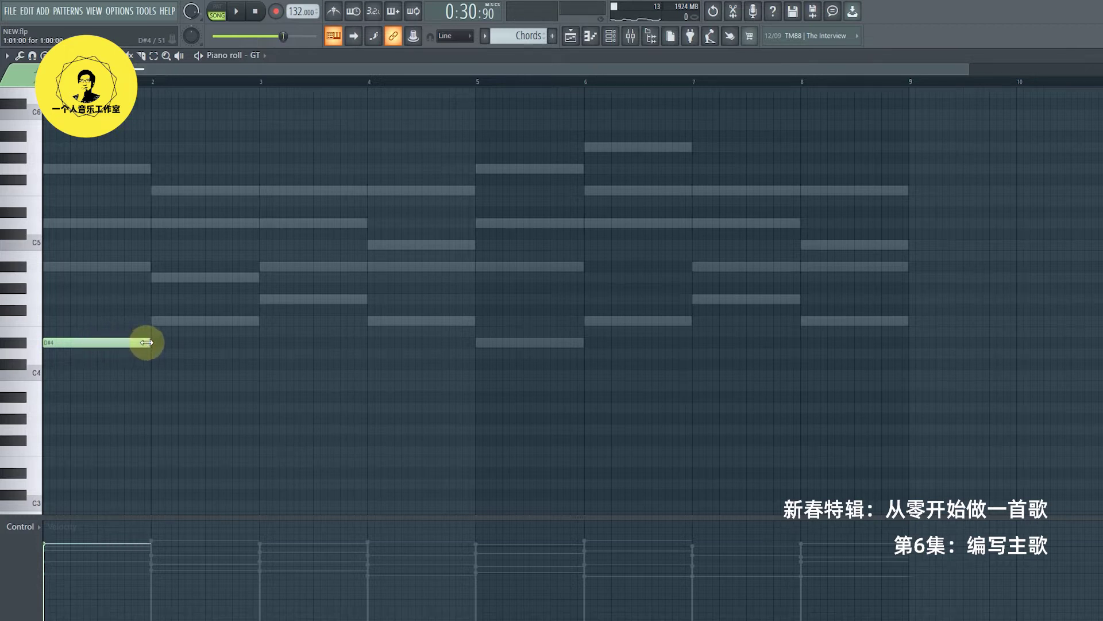
key(space)
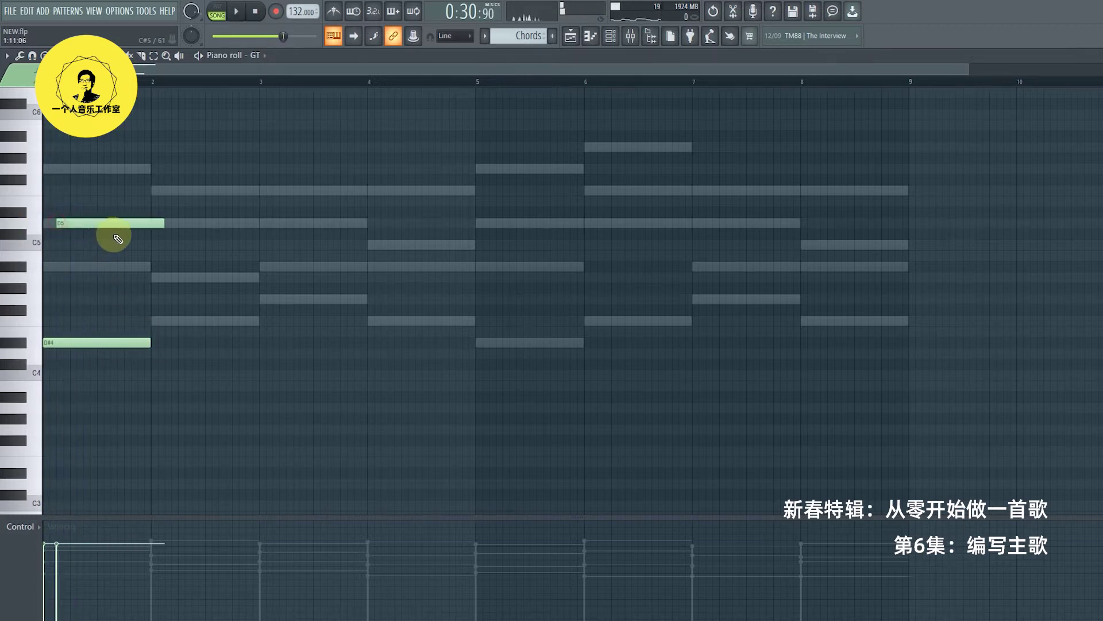
key(space)
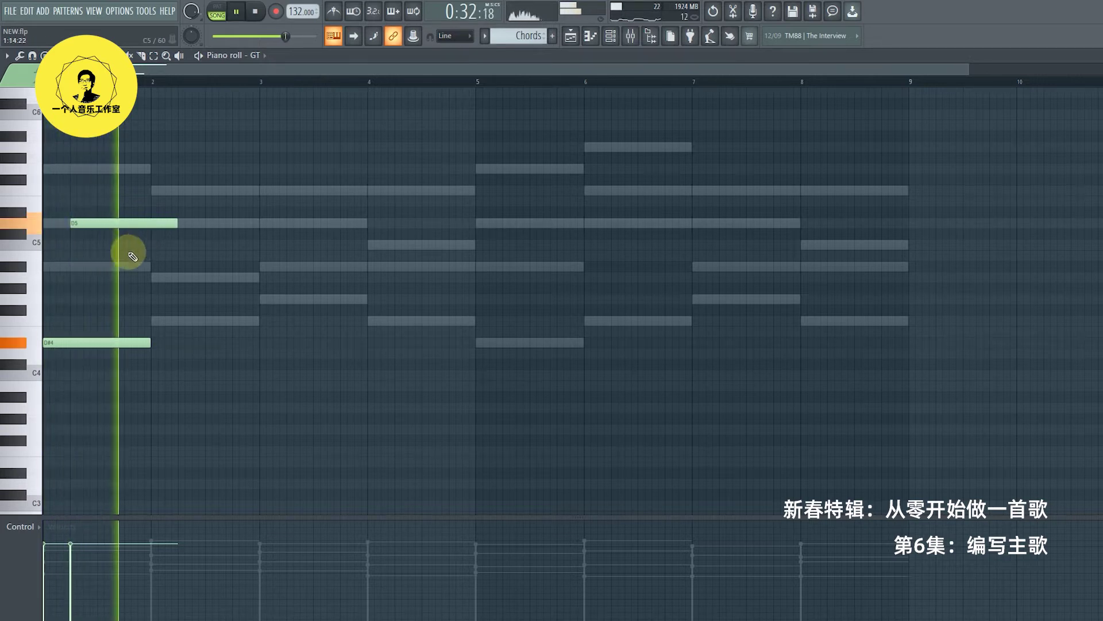
click(103, 266)
key(space)
key(ctrl+z)
drag(177, 222, 150, 222)
click(183, 190)
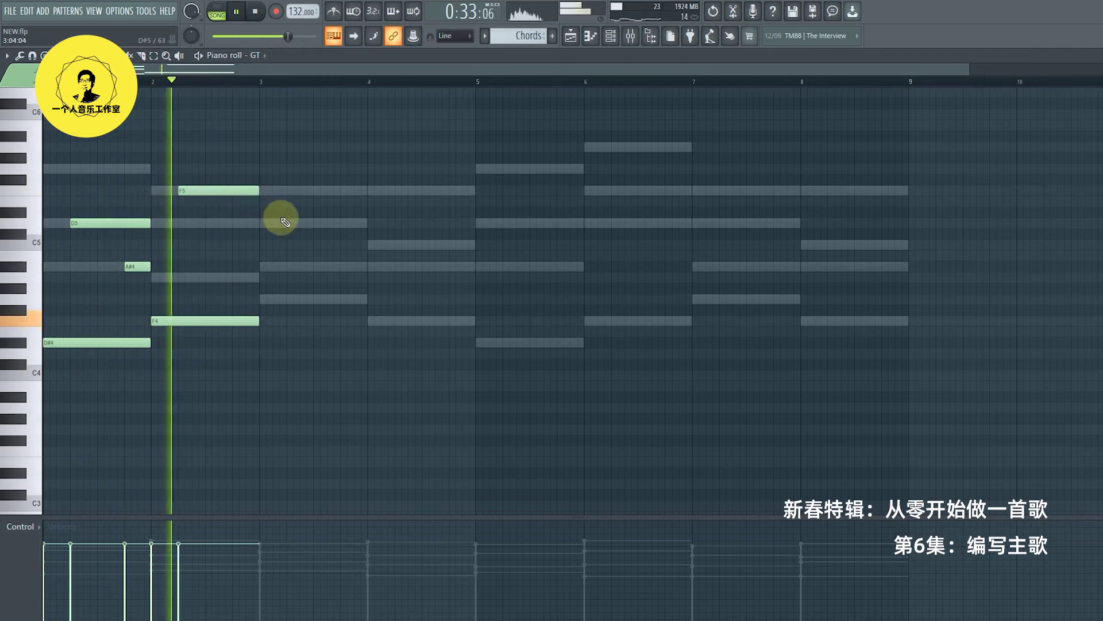
Enter the guitar notes G4, D5 and a short F5 at the end of bar 3
click(266, 299)
click(279, 223)
click(293, 190)
key(space)
drag(323, 195, 362, 203)
drag(434, 191, 370, 190)
drag(393, 223, 367, 223)
drag(328, 190, 341, 190)
Enter F4, C5 and A#4 in bar 4 and repeat the low notes D#4, F4, G4, F4 in bars 5 to 8
key(space)
click(371, 320)
drag(401, 320, 475, 320)
key(space)
drag(403, 191, 214, 344)
key(ctrl+b)
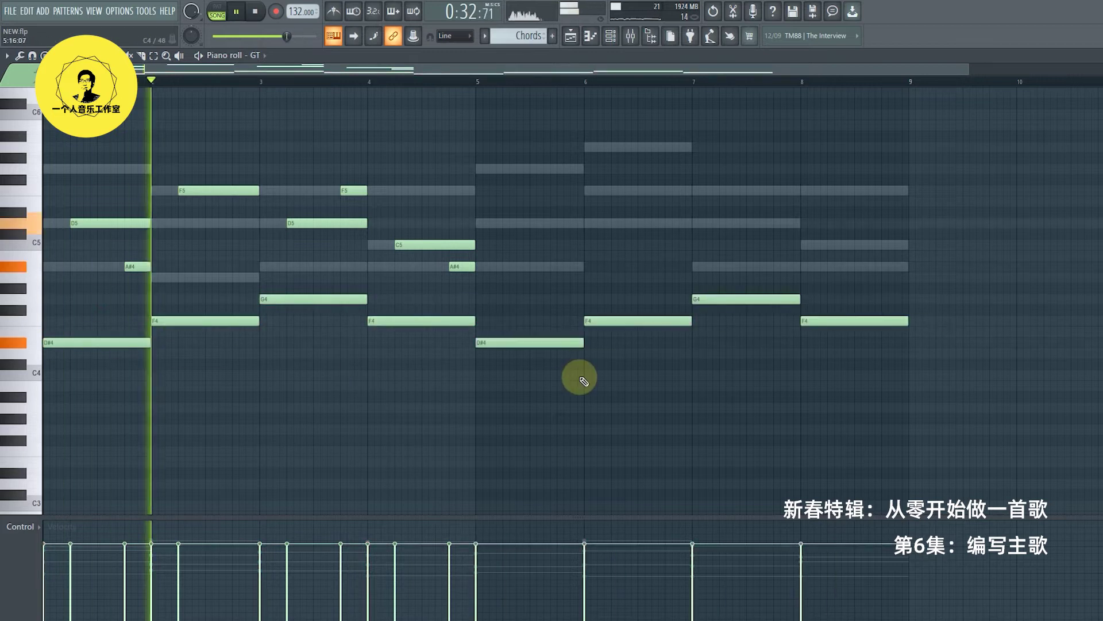
Enter D5, G5 and a short F5 above the low note in bar 5, and D5 in bar 6
click(538, 168)
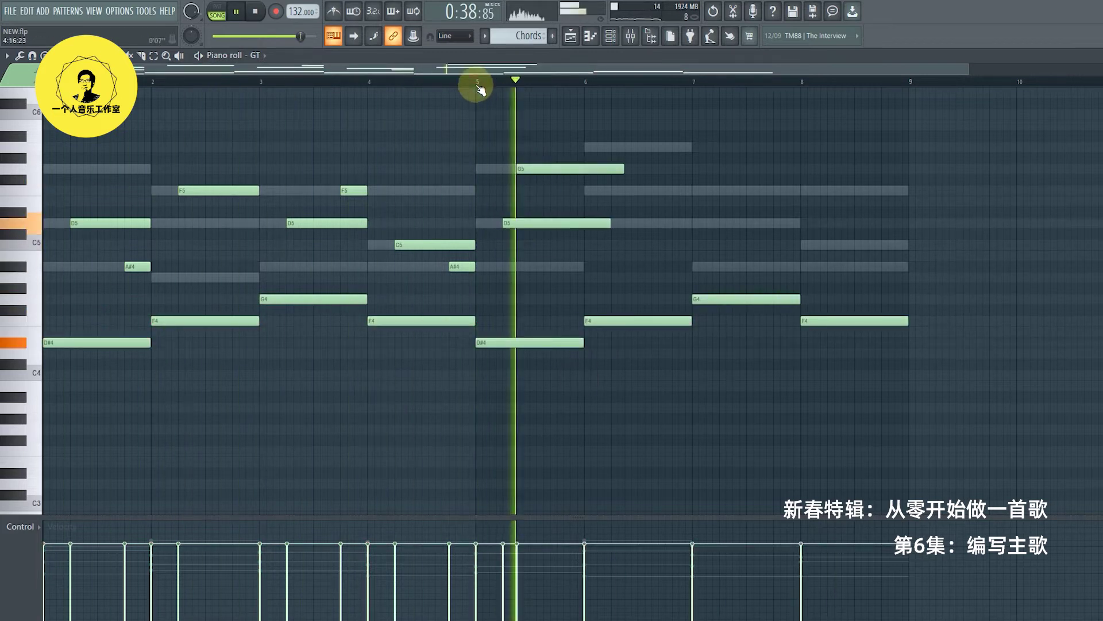
drag(595, 277, 584, 204)
drag(649, 168, 583, 168)
click(614, 191)
key(space)
drag(639, 192, 687, 226)
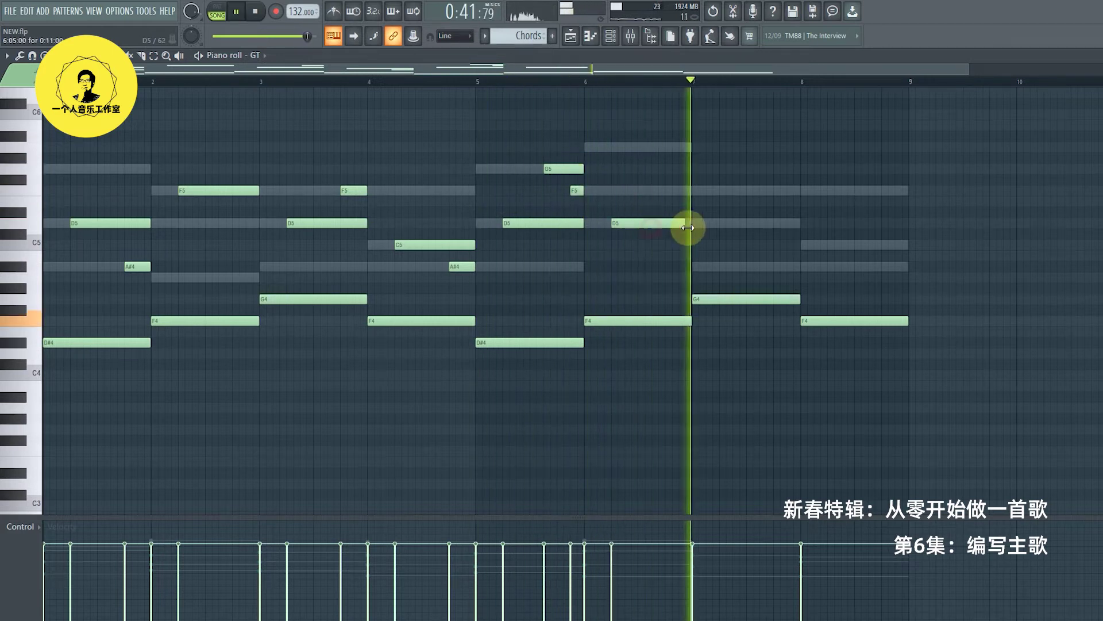
Enter F5 and a short D5 in bar 7, and C5 in bar 8 of the guitar part
click(721, 190)
click(776, 223)
drag(850, 223, 800, 222)
key(space)
click(828, 245)
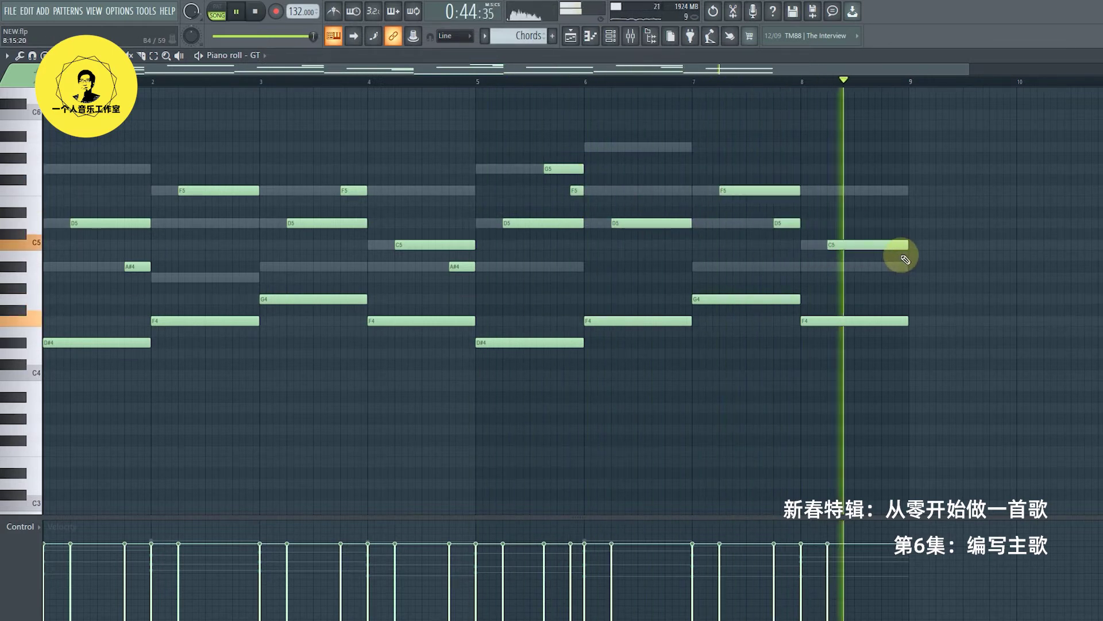
Add a top guitar voice with G5 in bars 1 to 5, A5 in bars 6 and 7, and G5 in bar 8
click(54, 168)
drag(123, 168, 153, 169)
click(158, 168)
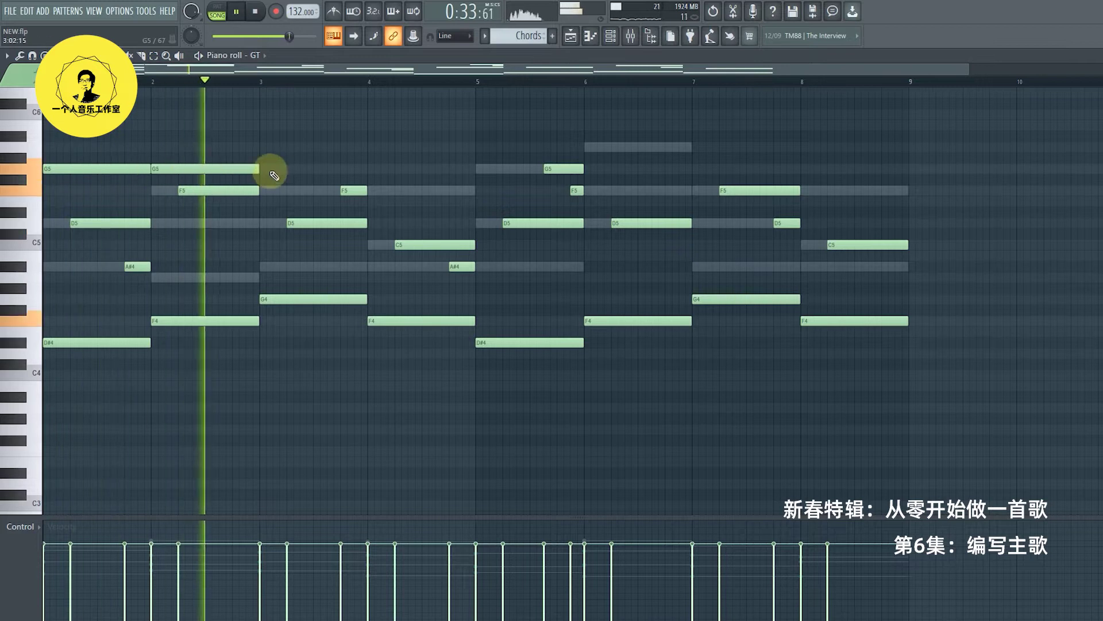
click(271, 168)
click(483, 168)
key(space)
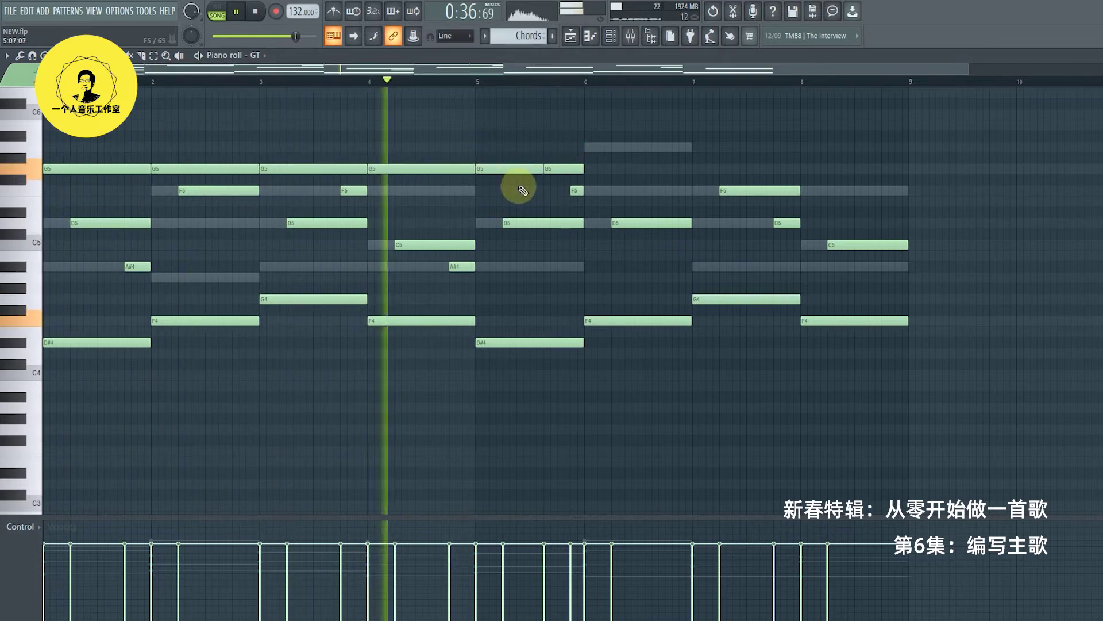
key(space)
click(590, 148)
key(space)
click(696, 147)
click(807, 169)
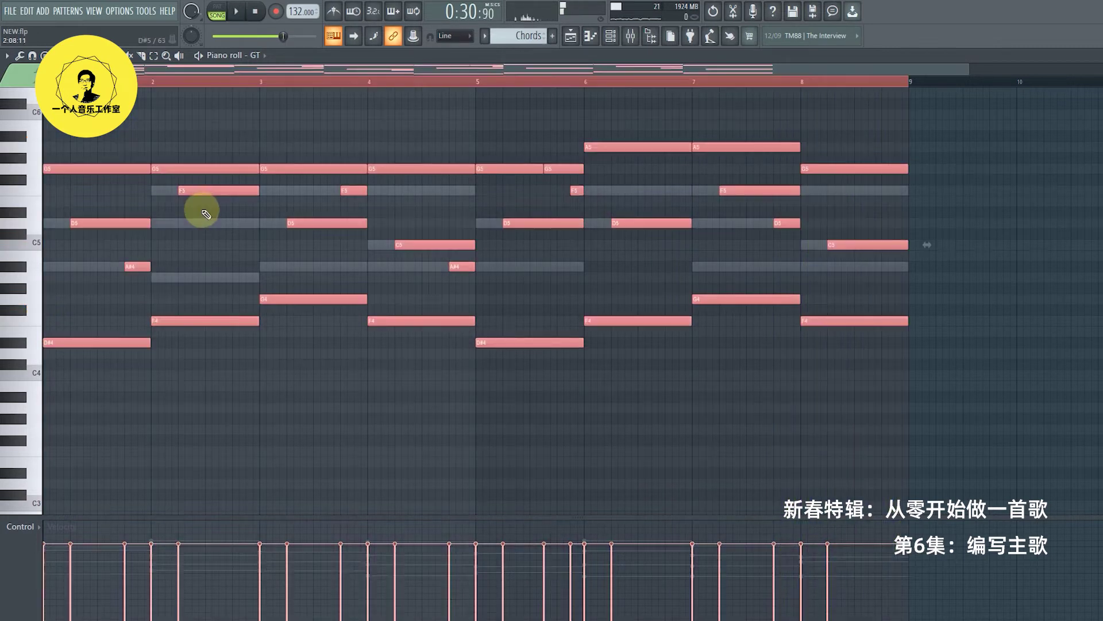
Duplicate the selected Chords, Pad, Pattern 10 and Pattern 9 clips from bar 18 to bar 26 and play them
scroll(229, 288, up, 4)
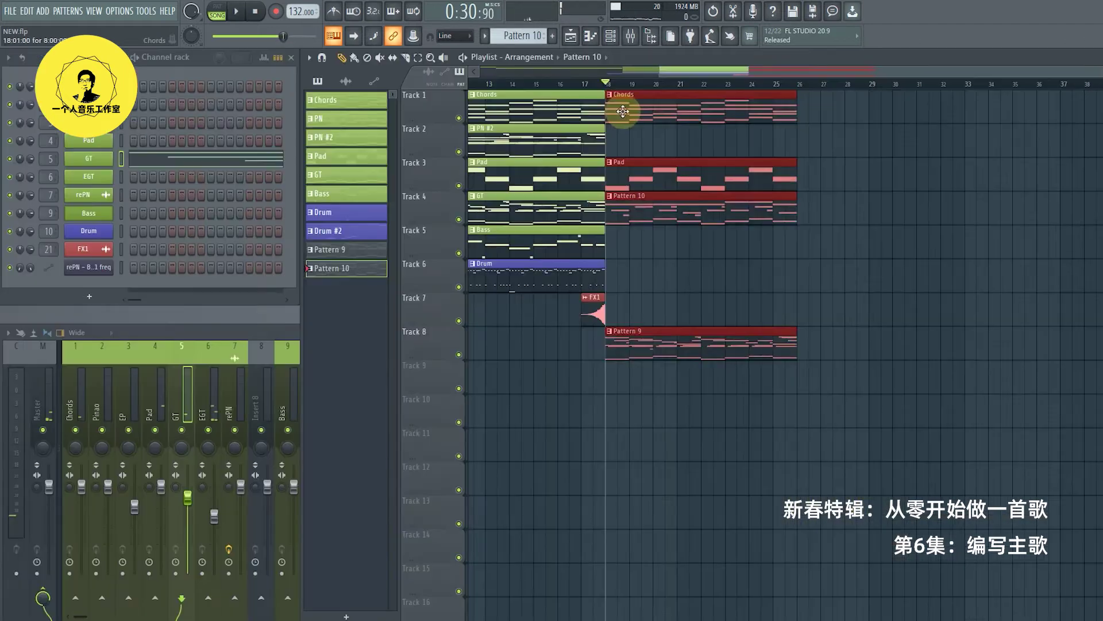
shift+drag(622, 111, 812, 114)
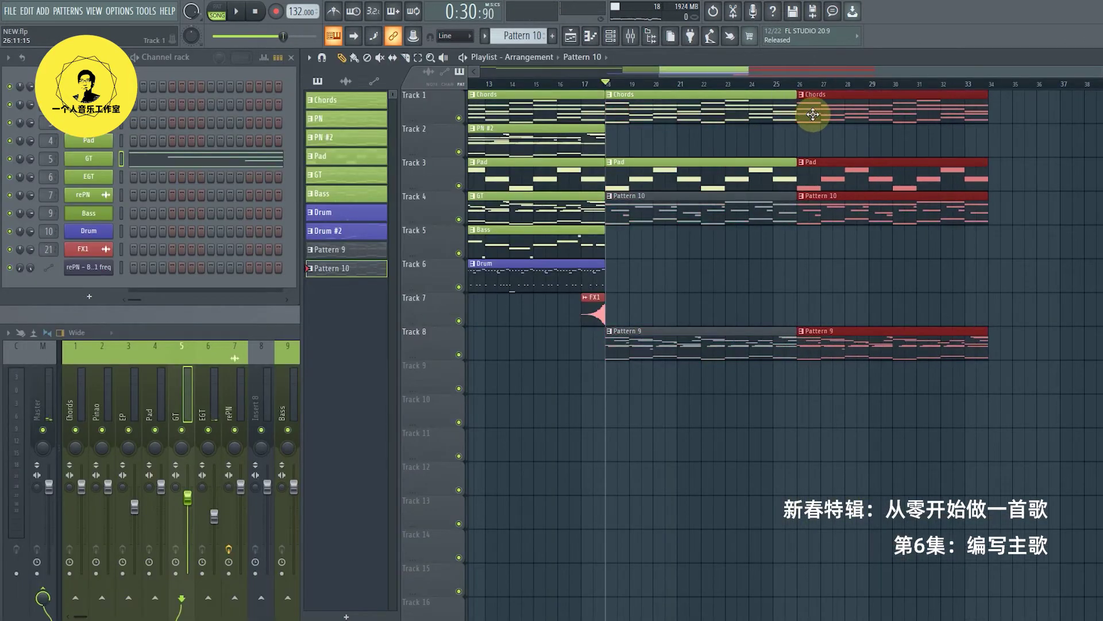
key(space)
Audition the 68-Daffy a and 68-Daffy b drum loops in StylusRMX and place the loop pattern on Track 7 from bar 18
click(827, 268)
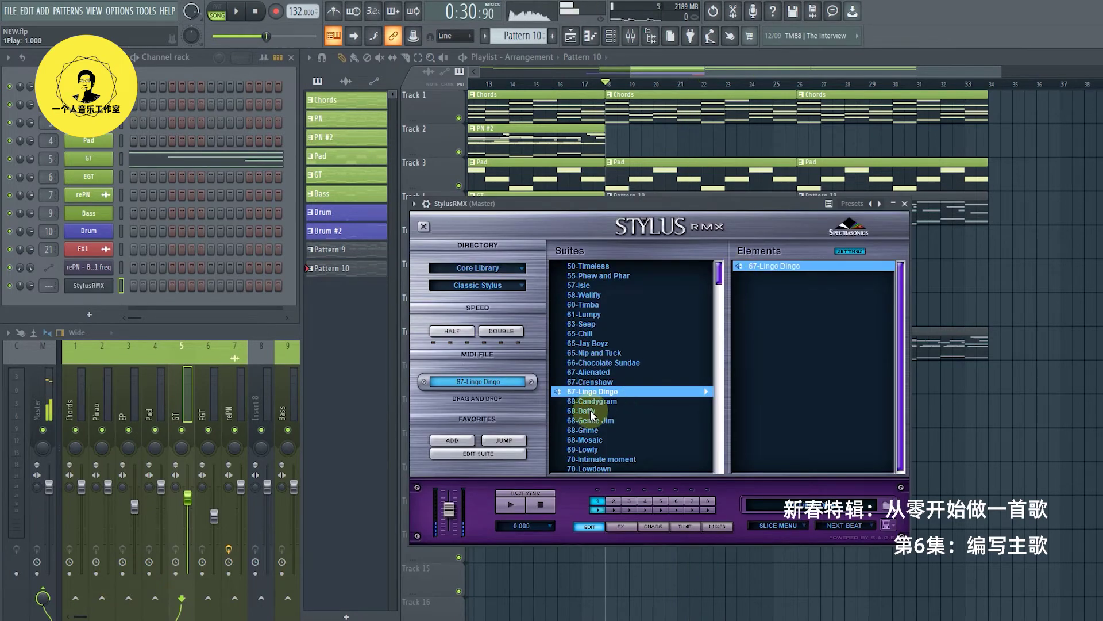
click(743, 268)
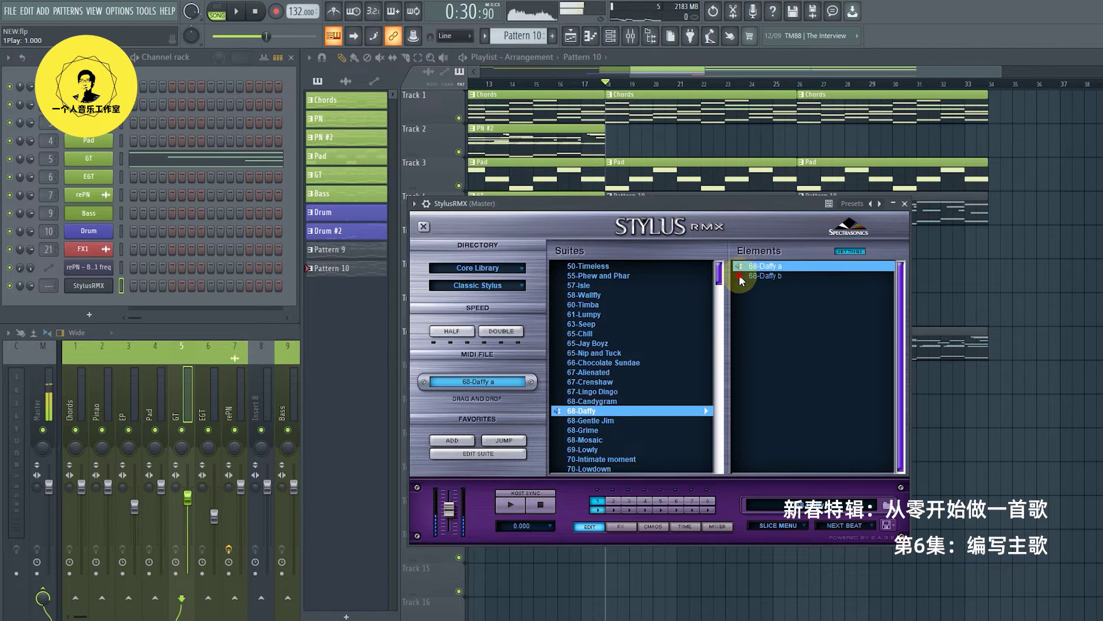
click(744, 276)
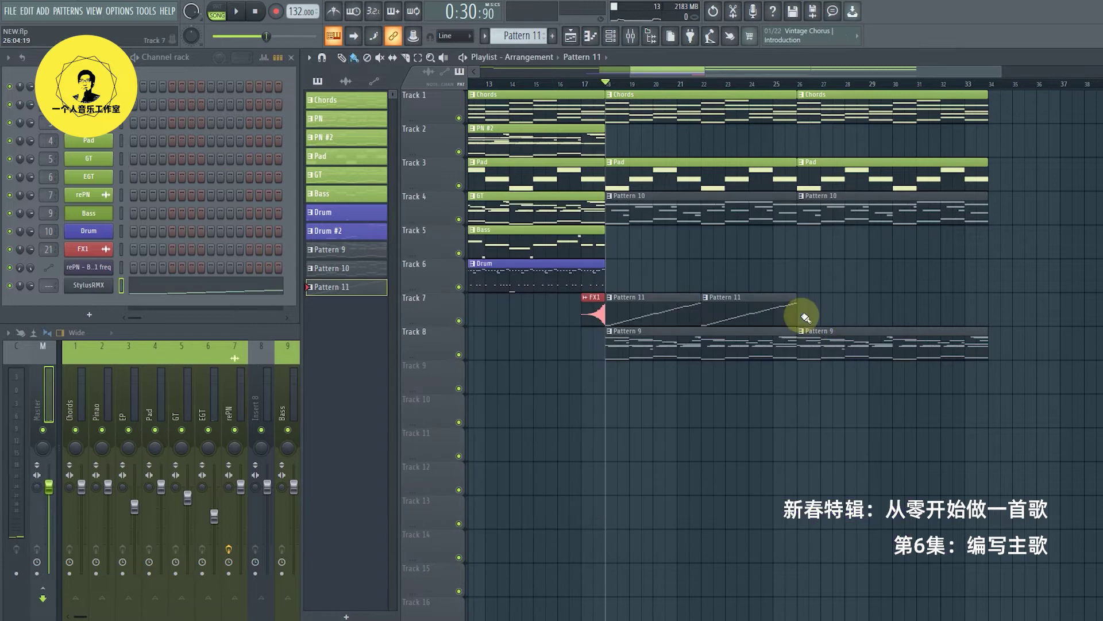
key(space)
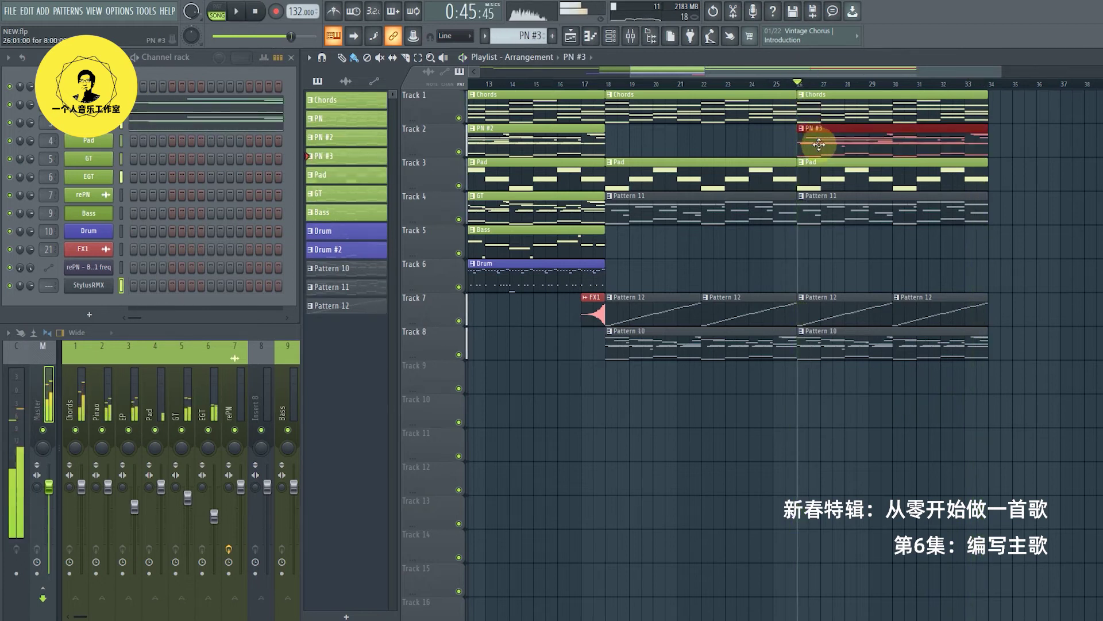
Thin out the PN #3 piano part by deleting the A5 notes, A#6 and A6 in bar 4, F5 in bar 2 and G6 in bar 5
double_click(822, 147)
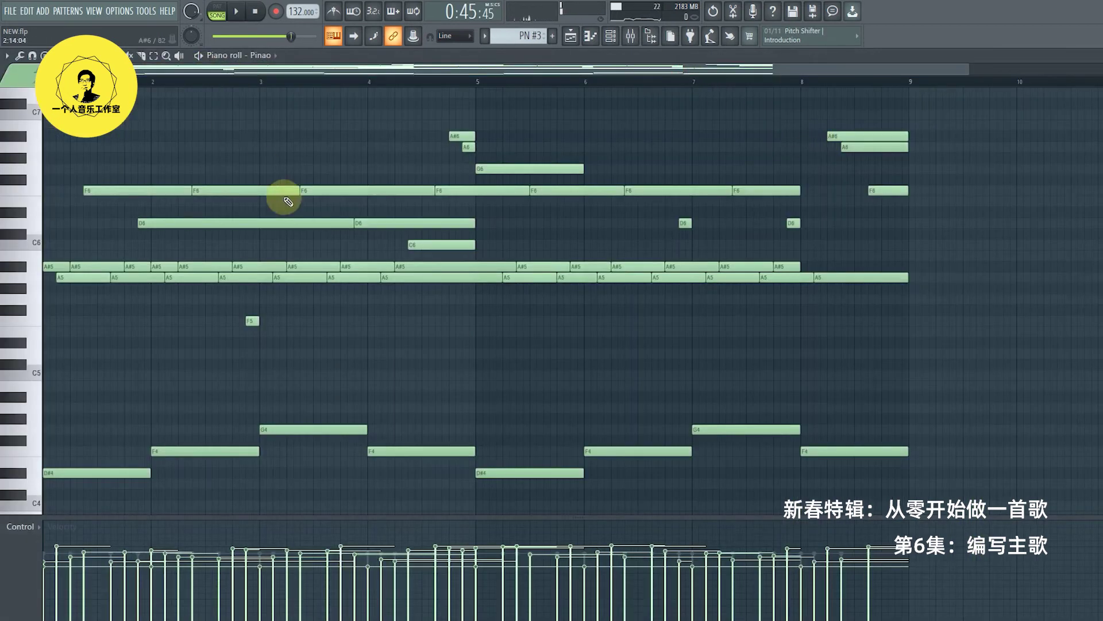
key(space)
key(space)
click(44, 277)
key(space)
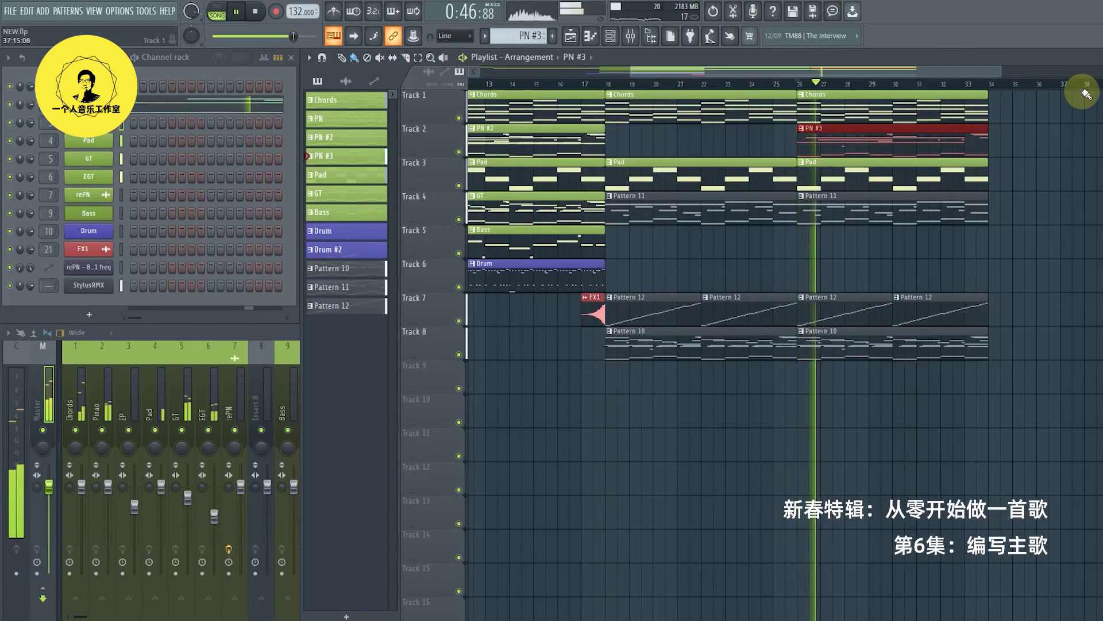
key(space)
right_click(440, 245)
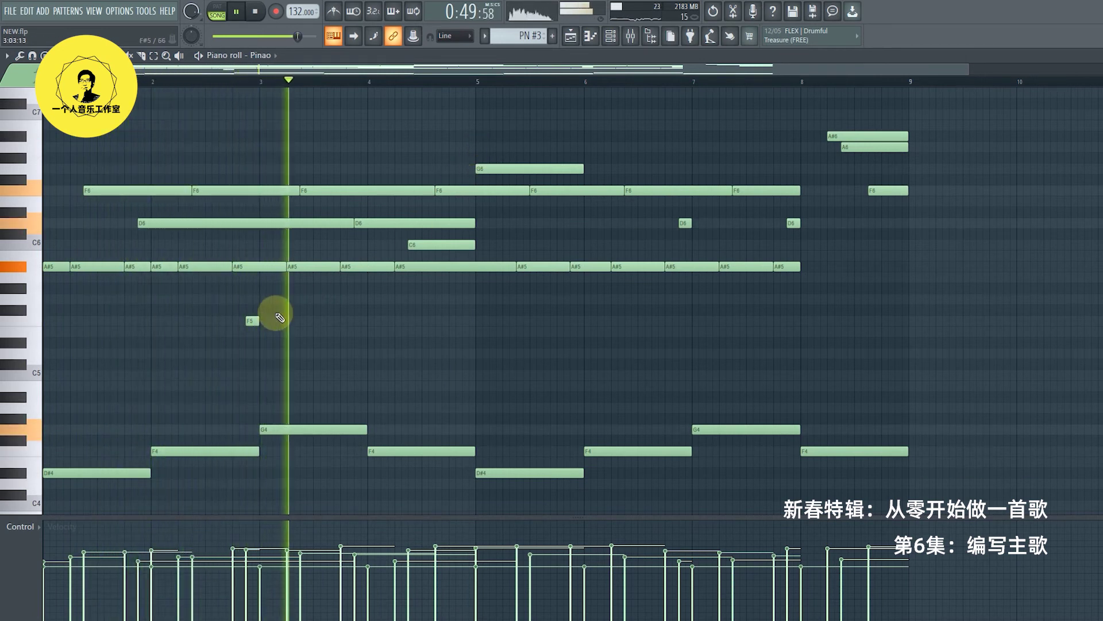
right_click(251, 322)
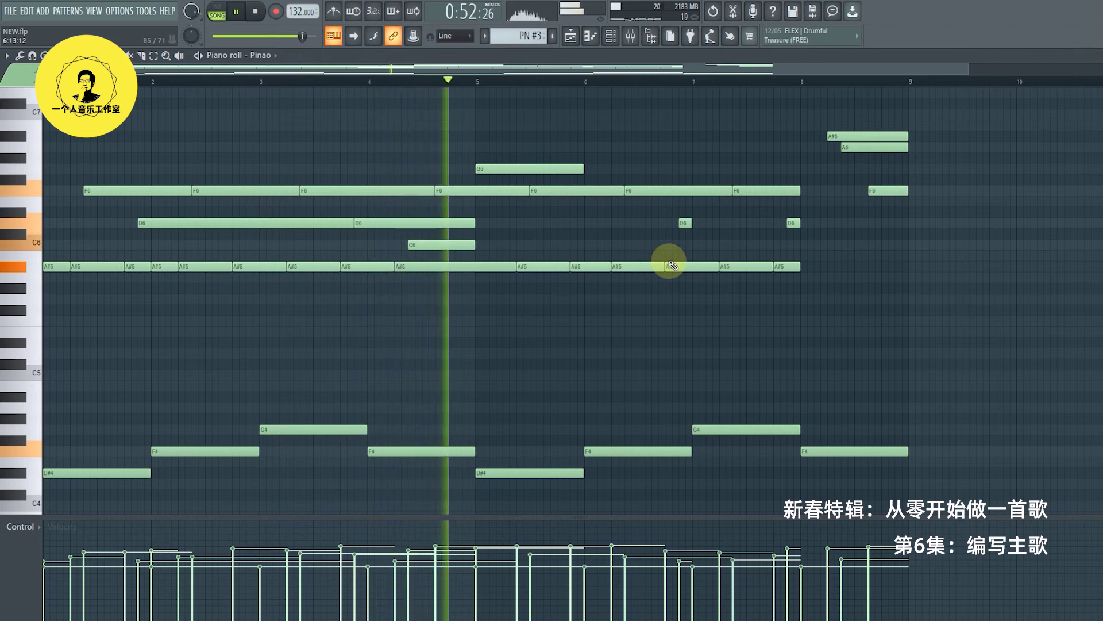
right_click(502, 172)
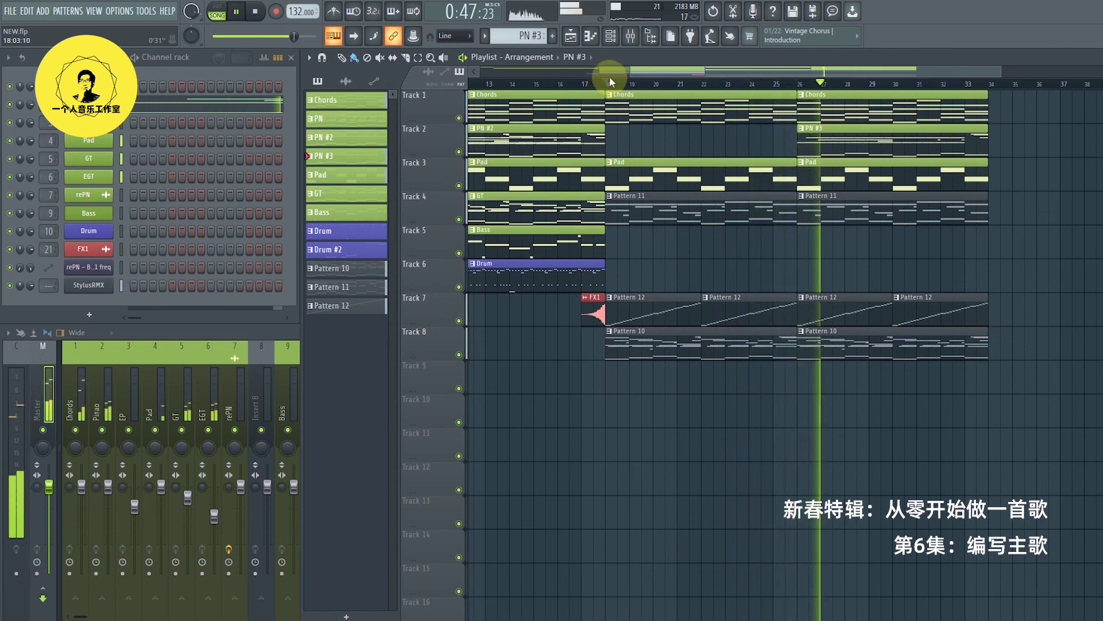
Play the verse arrangement through to its end around bar 34 and stop playback
drag(650, 67, 709, 75)
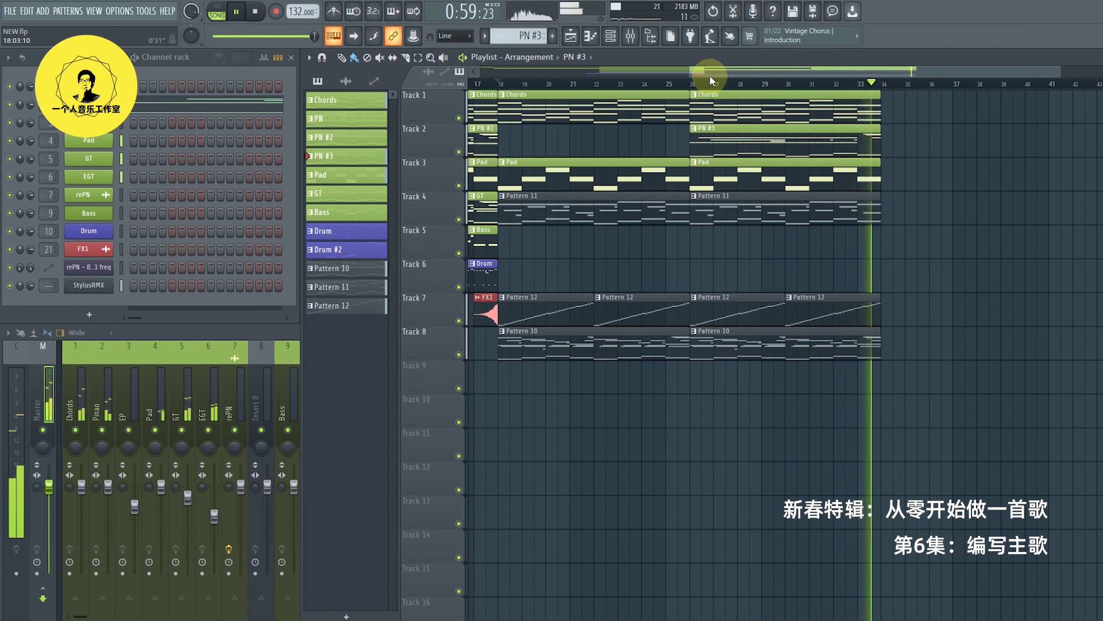
key(space)
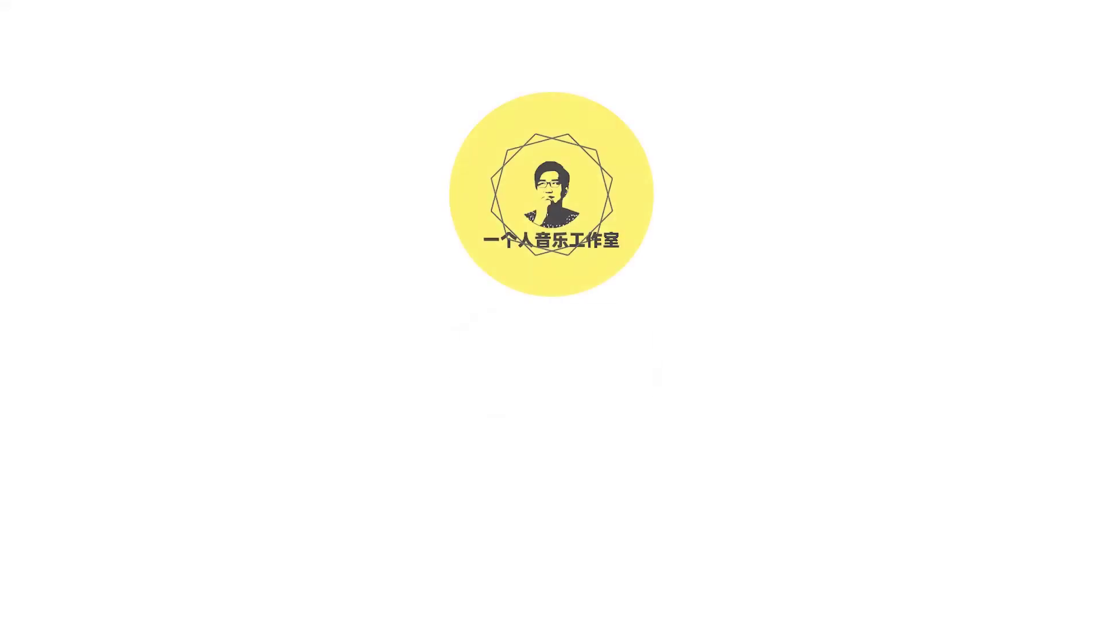